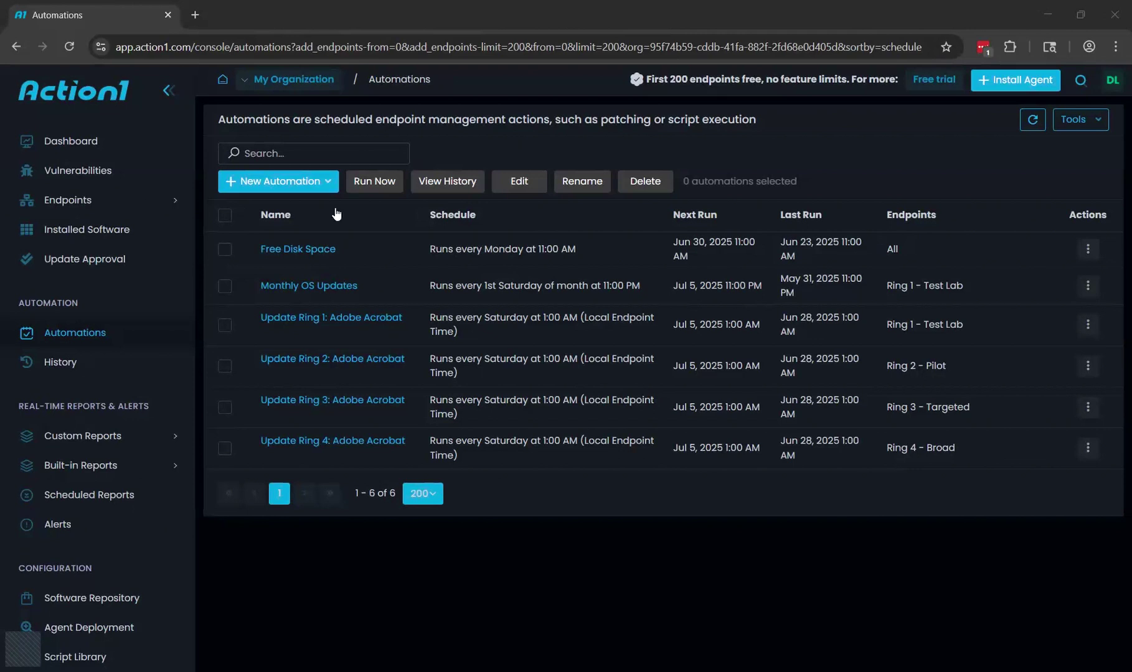
Open the New Automation dropdown to list the automation types available.
{"action": "left_click", "coordinate": [302, 186]}
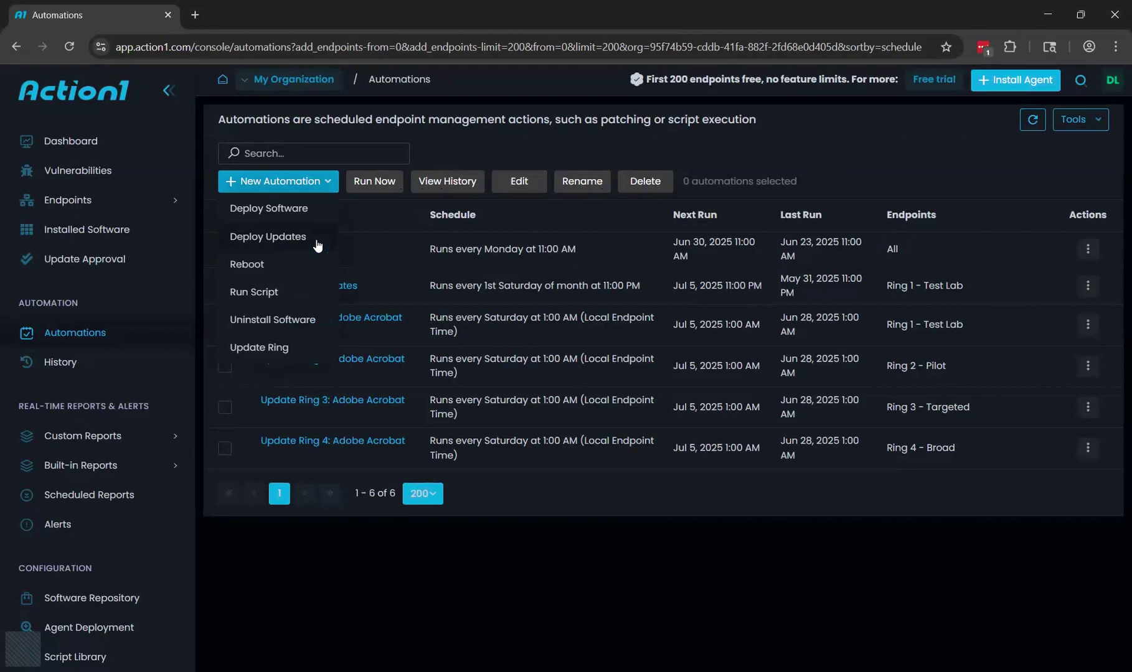
Open Monthly OS Updates and review its Select Endpoints and Schedule pages.
{"action": "left_click", "coordinate": [471, 146]}
{"action": "left_click", "coordinate": [321, 286]}
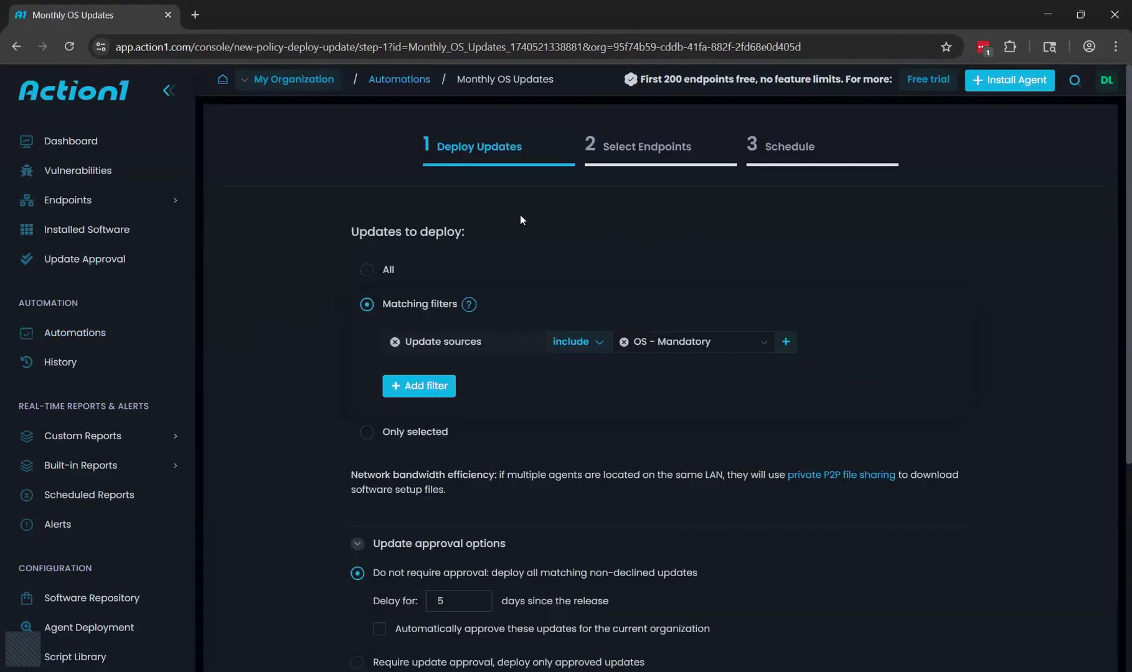
{"action": "left_click", "coordinate": [620, 161]}
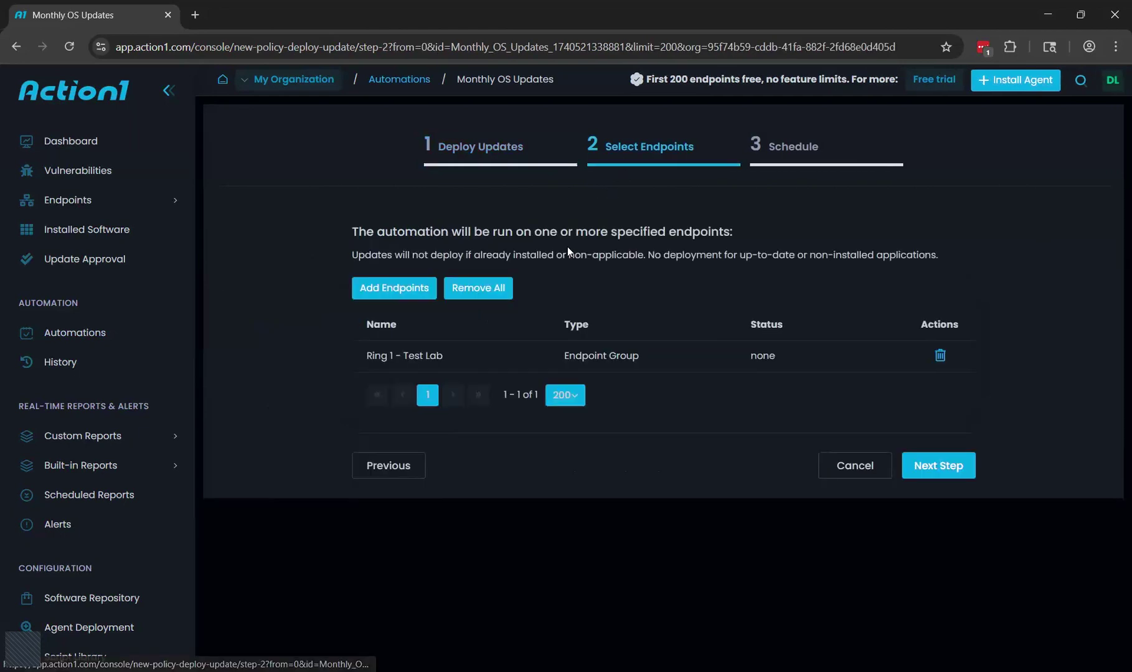
{"action": "left_click", "coordinate": [777, 157]}
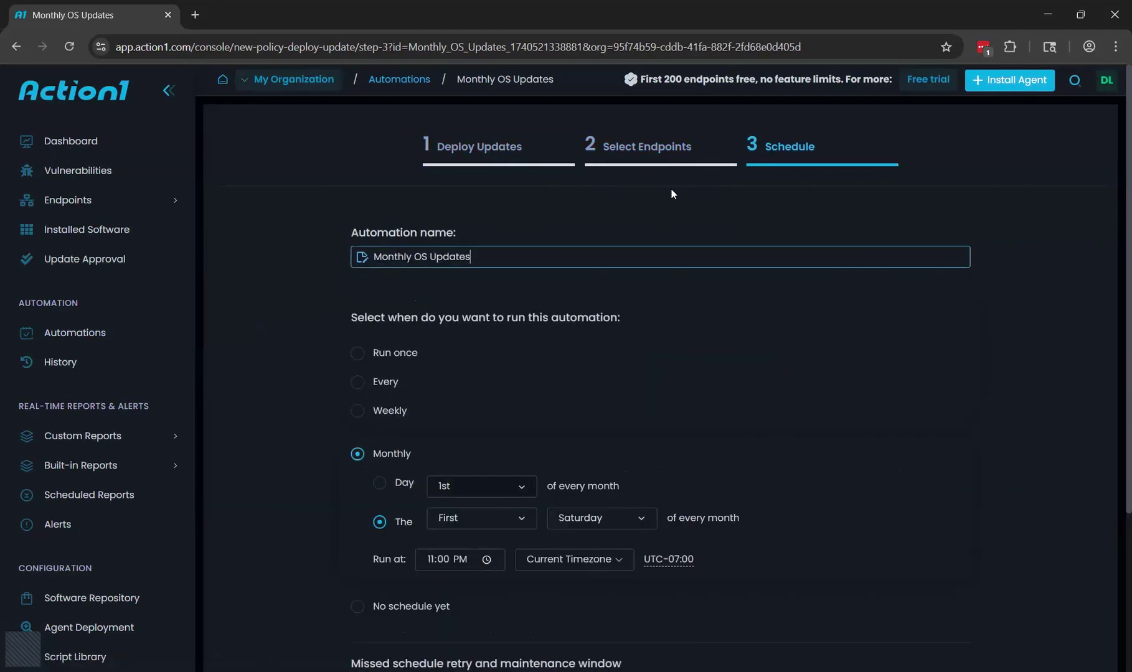
Back on Deploy Updates, try Update types and Update severities filters beside OS - Mandatory, then remove them.
{"action": "left_click", "coordinate": [478, 155]}
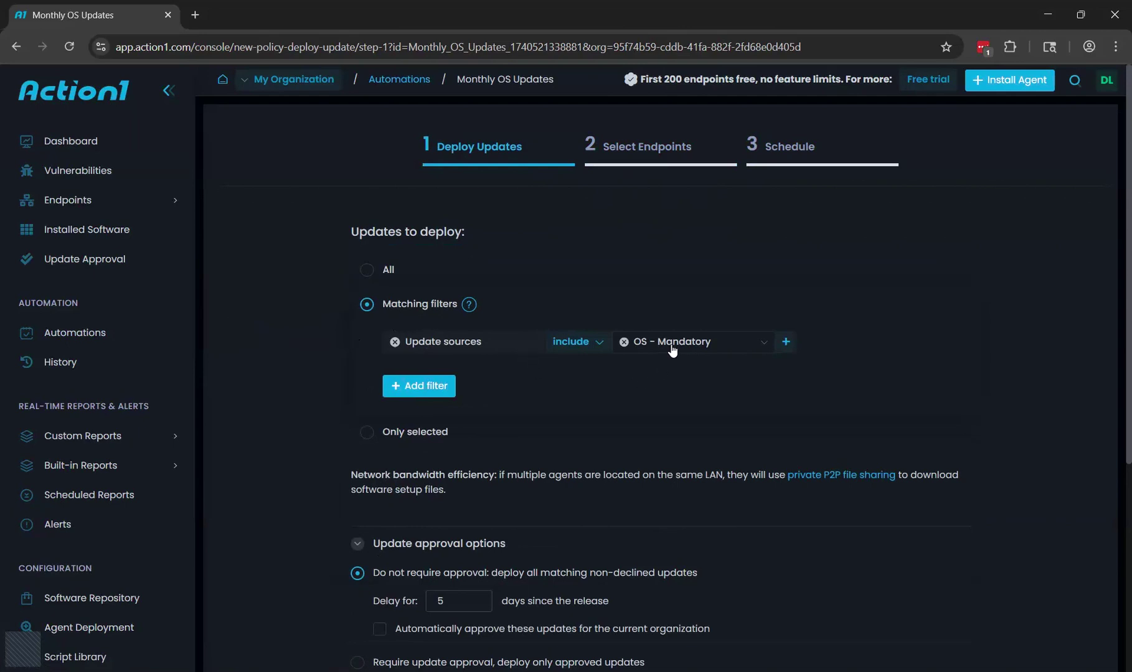
{"action": "left_click", "coordinate": [644, 348]}
{"action": "left_click", "coordinate": [423, 389]}
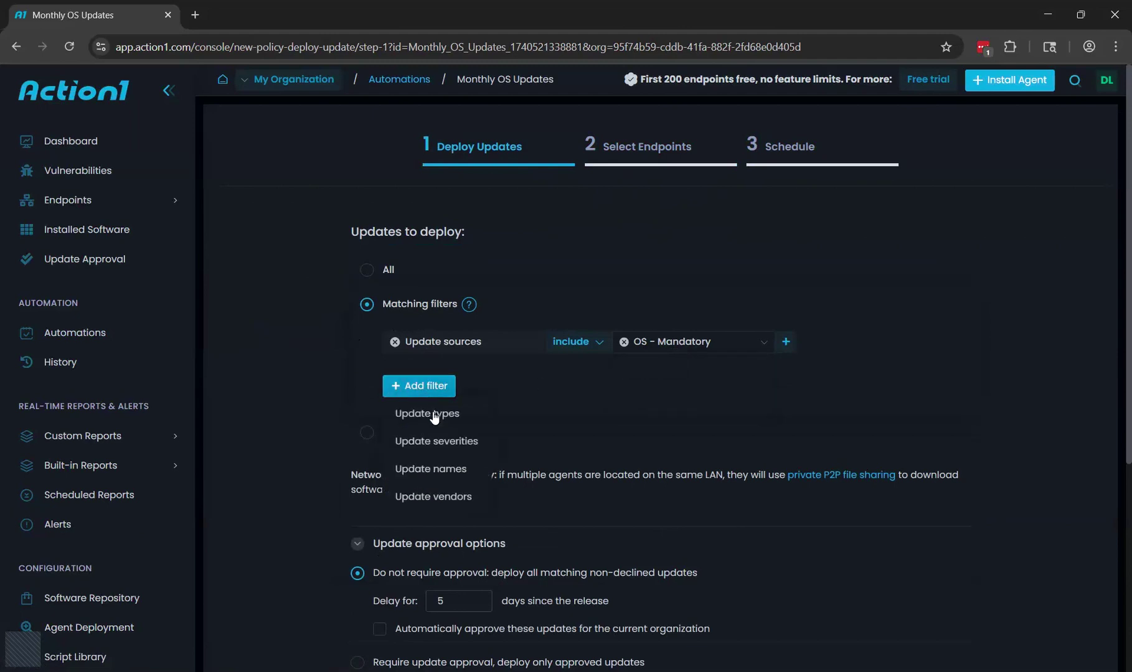
{"action": "left_click", "coordinate": [443, 413]}
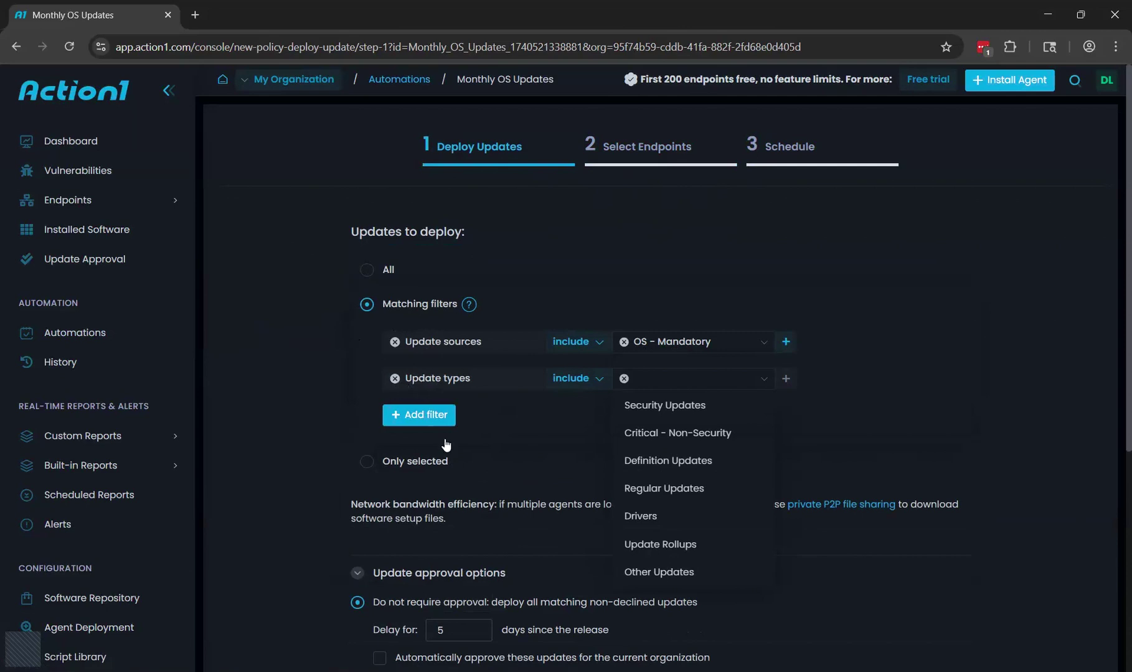
{"action": "left_click", "coordinate": [436, 416]}
{"action": "left_click", "coordinate": [491, 439]}
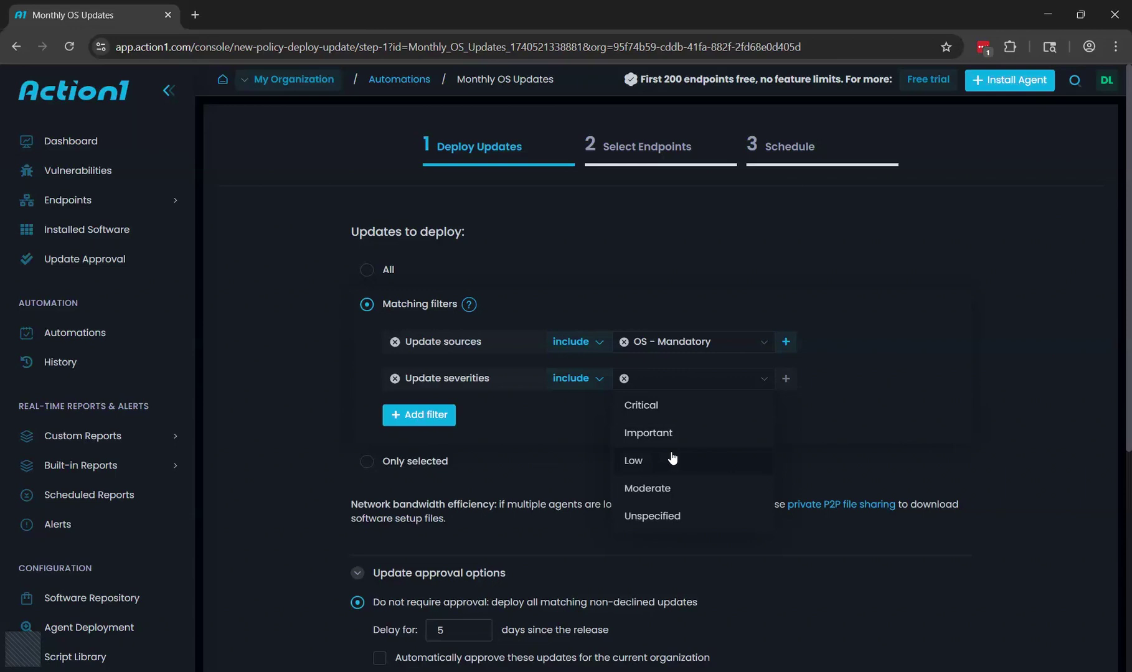
{"action": "left_click", "coordinate": [396, 379]}
Add an Update names filter for *Defender*, switch it to exclude, then delete it.
{"action": "left_click", "coordinate": [431, 391]}
{"action": "left_click", "coordinate": [475, 466]}
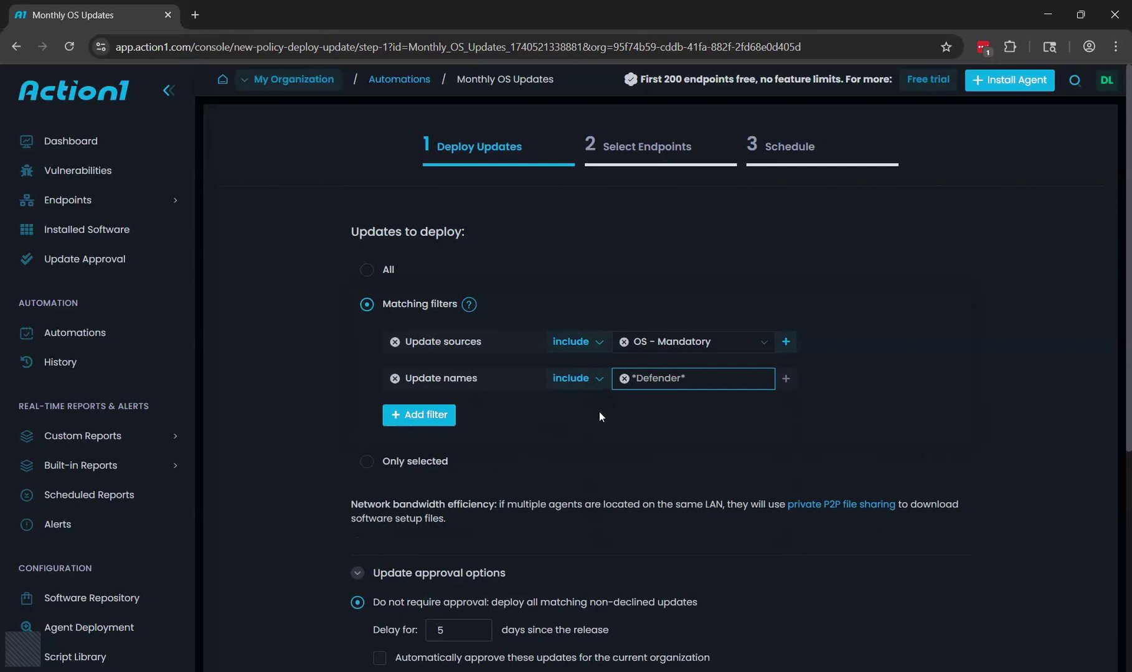
{"action": "left_click", "coordinate": [580, 408]}
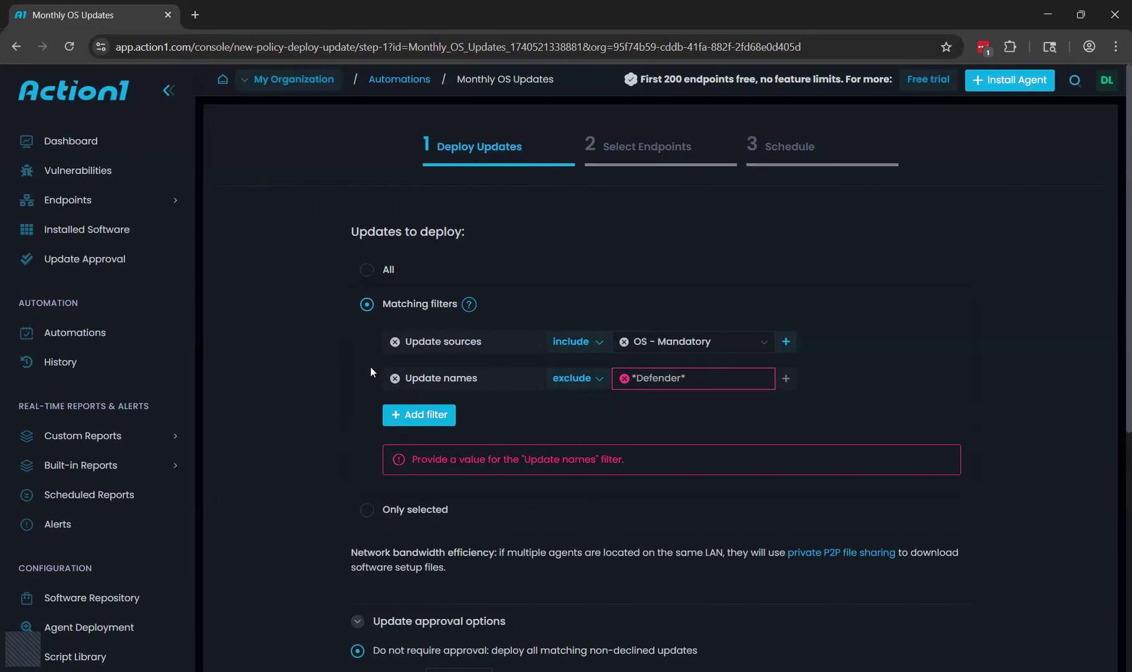
{"action": "left_click", "coordinate": [394, 377]}
{"action": "scroll", "coordinate": [318, 415], "scroll_direction": "down", "scroll_amount": 3}
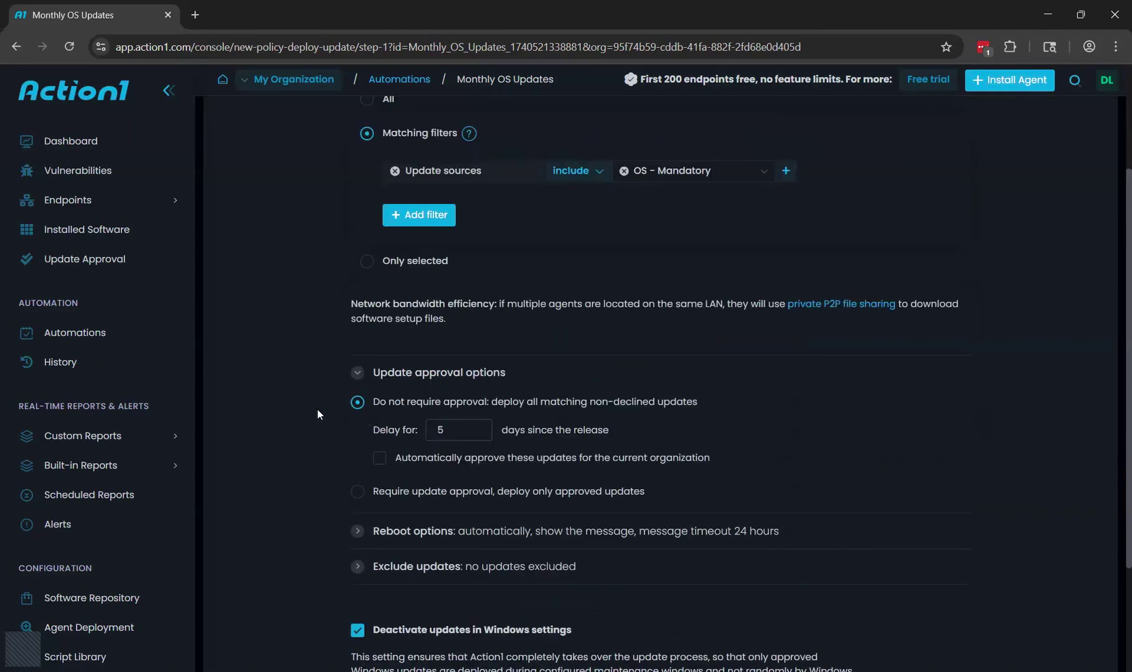
{"action": "scroll", "coordinate": [319, 414], "scroll_direction": "down", "scroll_amount": 1}
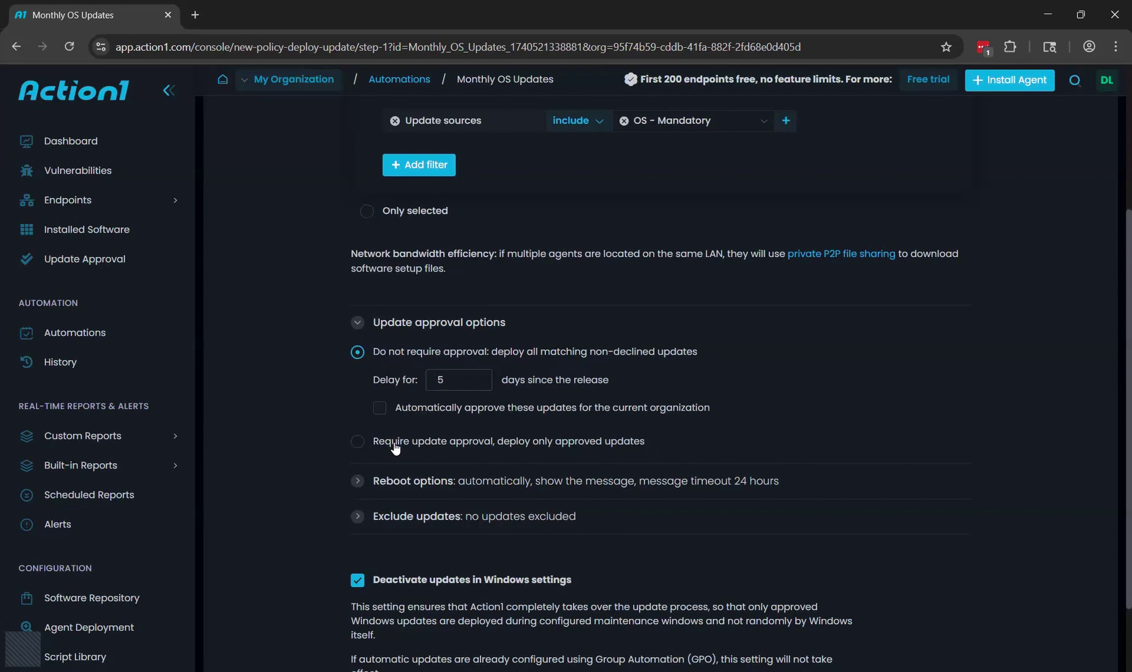
Go to Update Approval, select the 7-Zip update and decline it.
{"action": "left_click", "coordinate": [62, 269]}
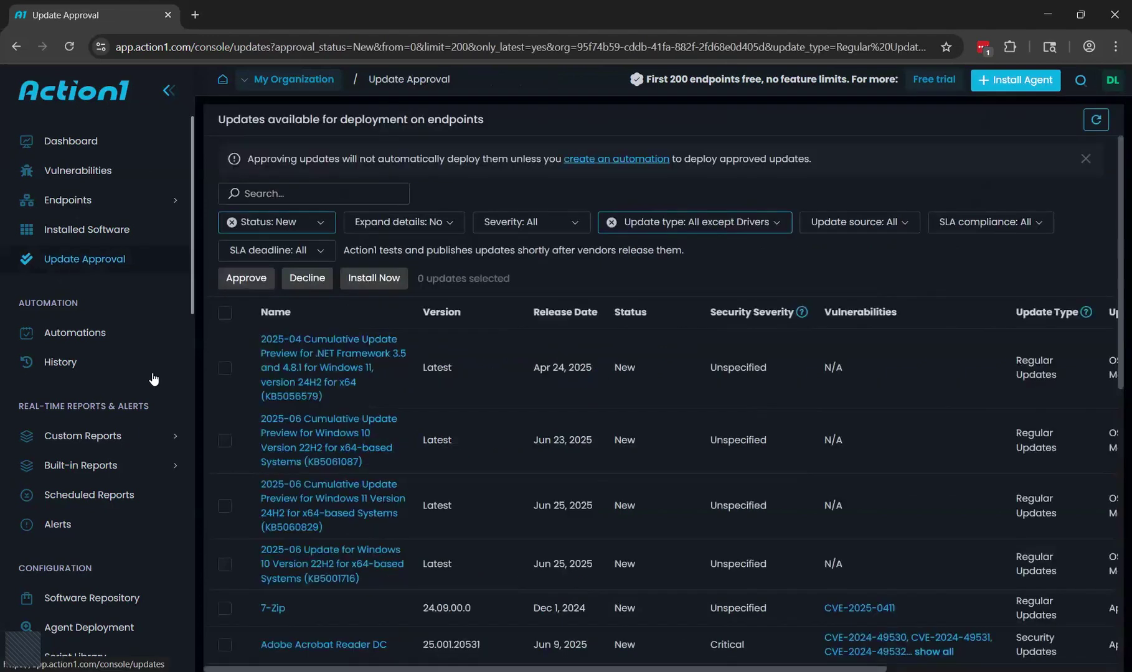
{"action": "left_click", "coordinate": [225, 608]}
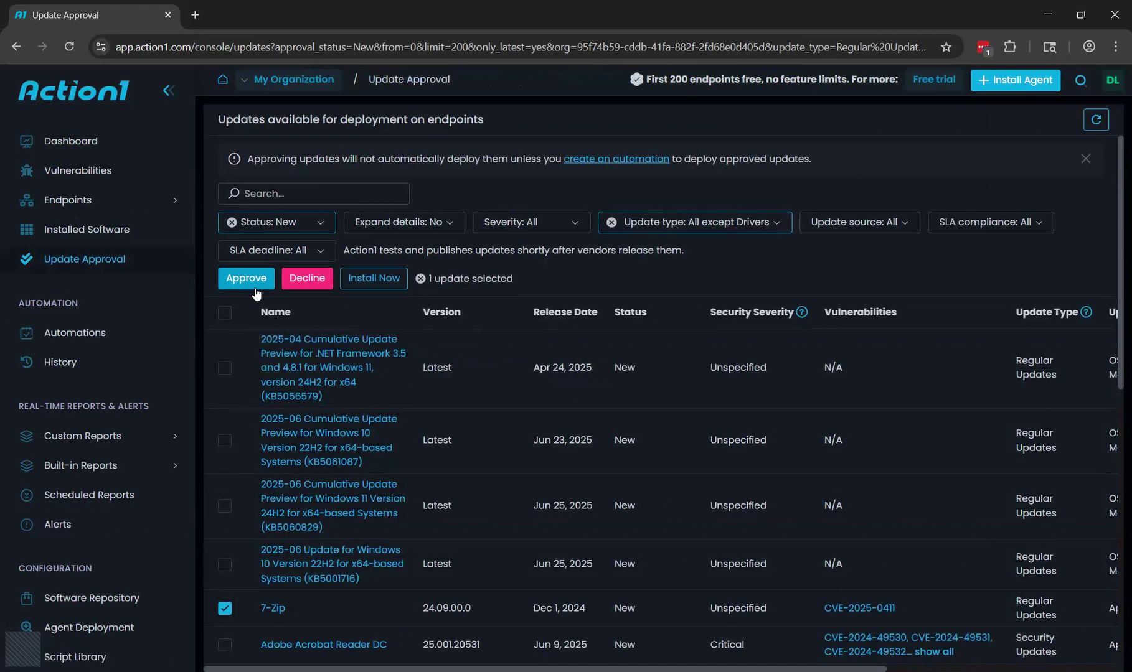
{"action": "left_click", "coordinate": [308, 288]}
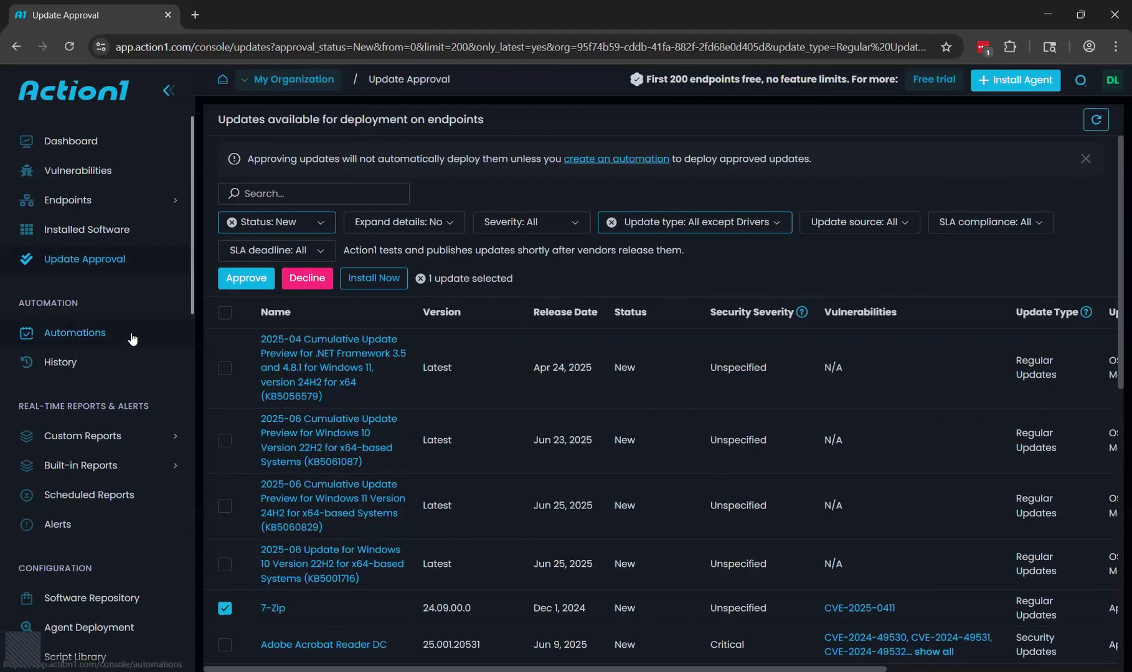
Reopen Monthly OS Updates and check its endpoints and schedule, down to the 28-day completion deadline.
{"action": "left_click", "coordinate": [132, 338]}
{"action": "left_click", "coordinate": [282, 286]}
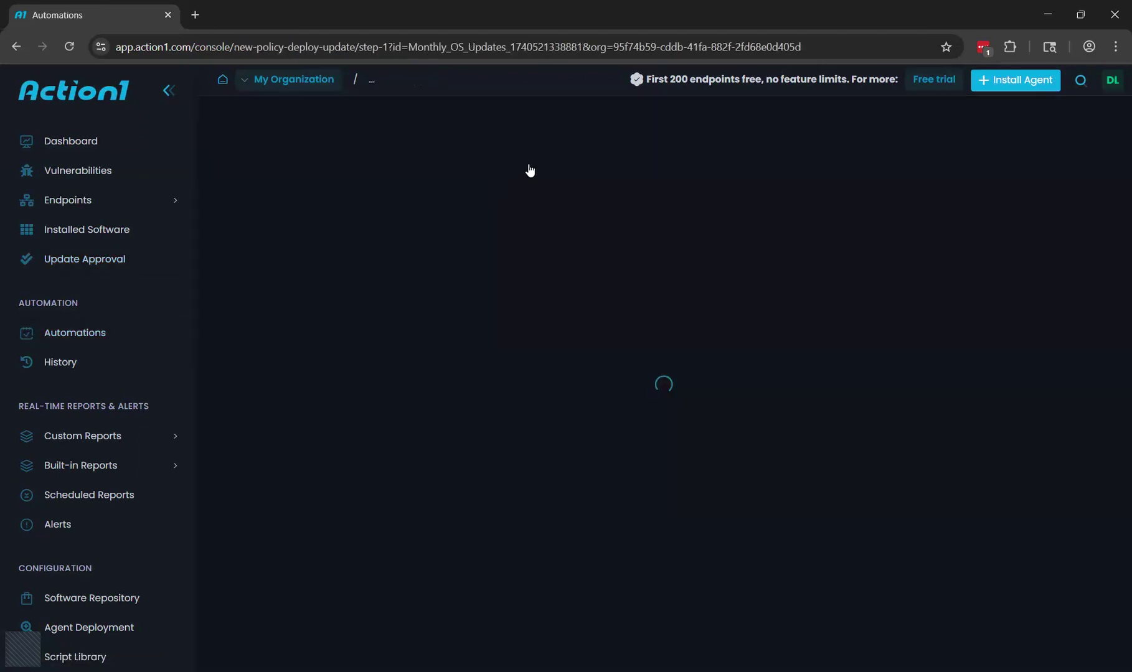
{"action": "left_click", "coordinate": [616, 148]}
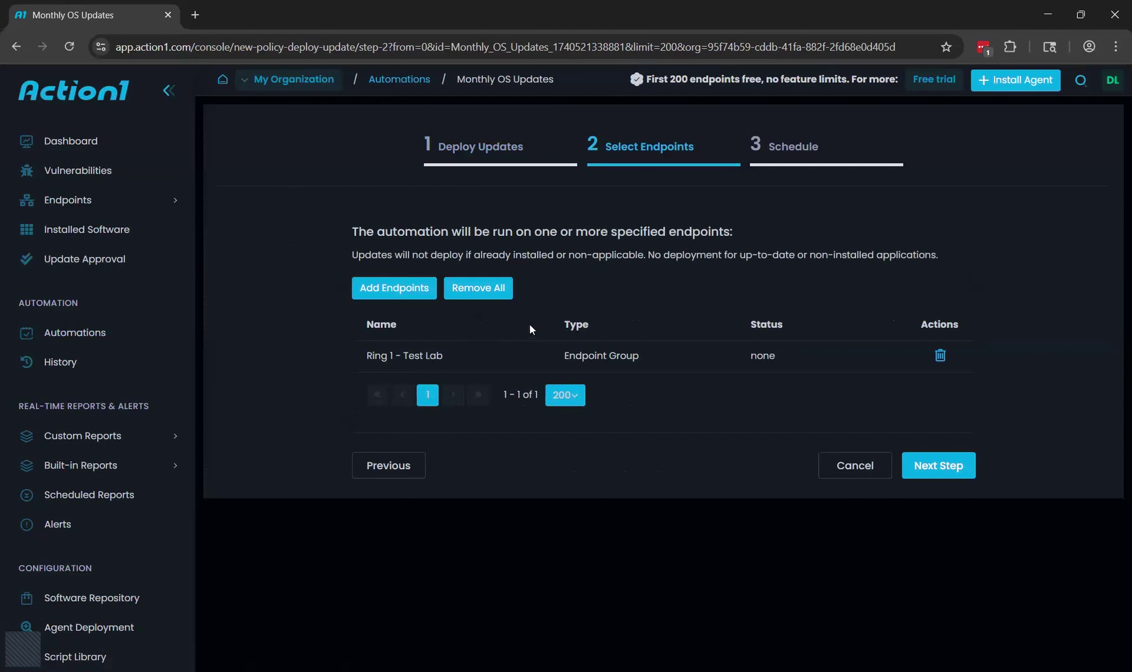
{"action": "left_click", "coordinate": [778, 166]}
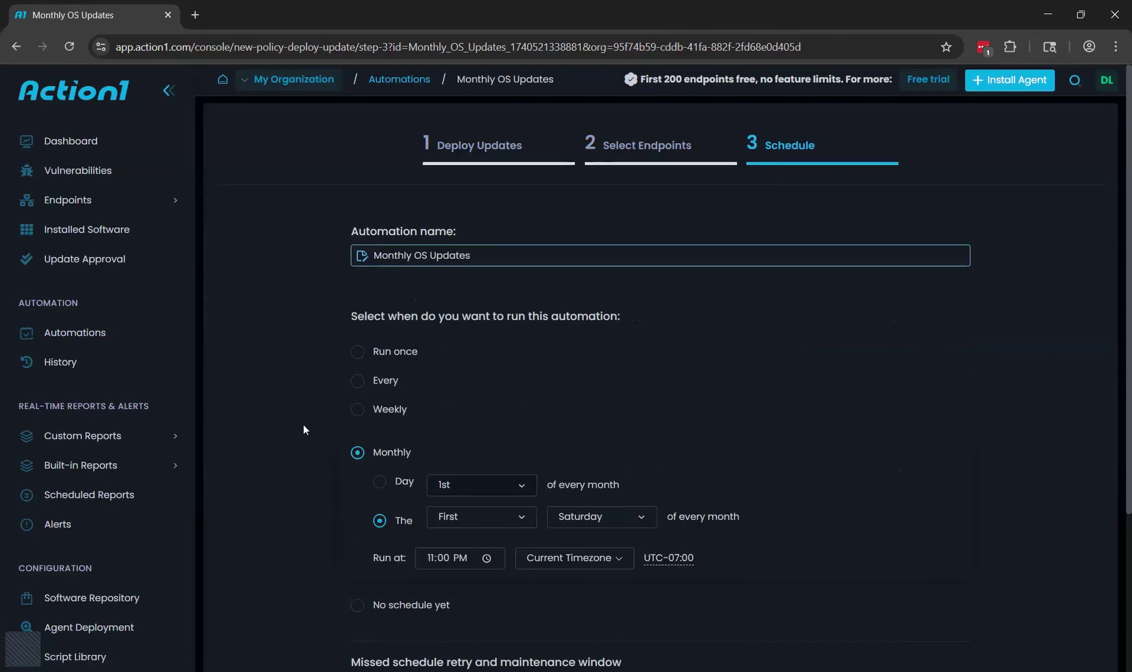
{"action": "scroll", "coordinate": [303, 424], "scroll_direction": "down", "scroll_amount": 2}
{"action": "scroll", "coordinate": [560, 491], "scroll_direction": "down", "scroll_amount": 1}
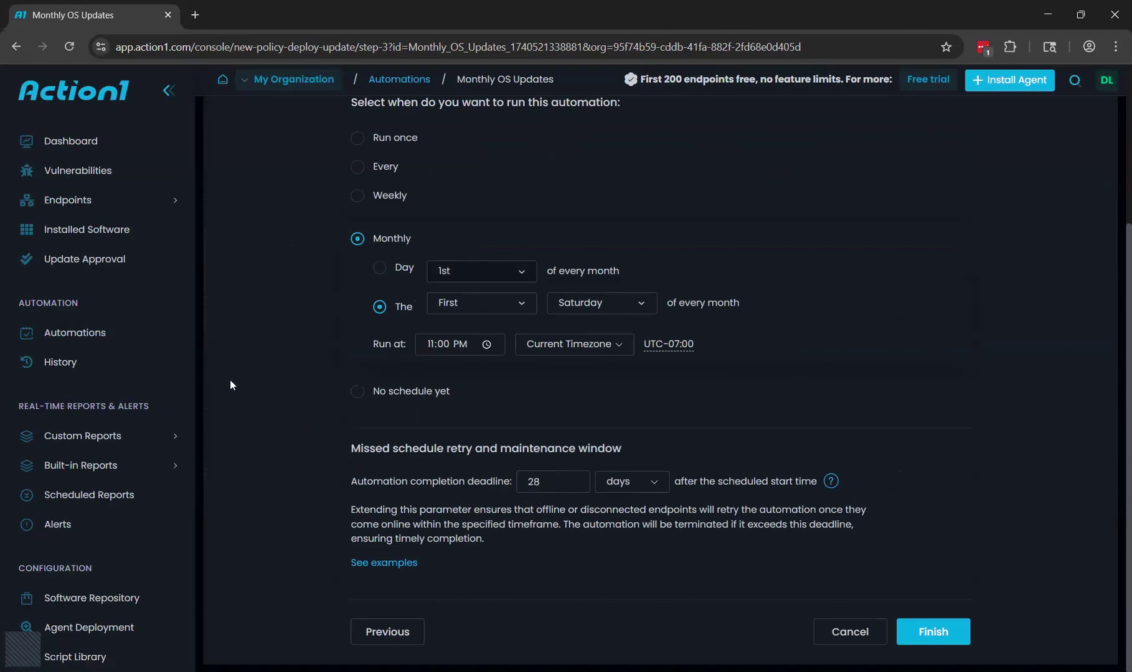
{"action": "left_click", "coordinate": [181, 331]}
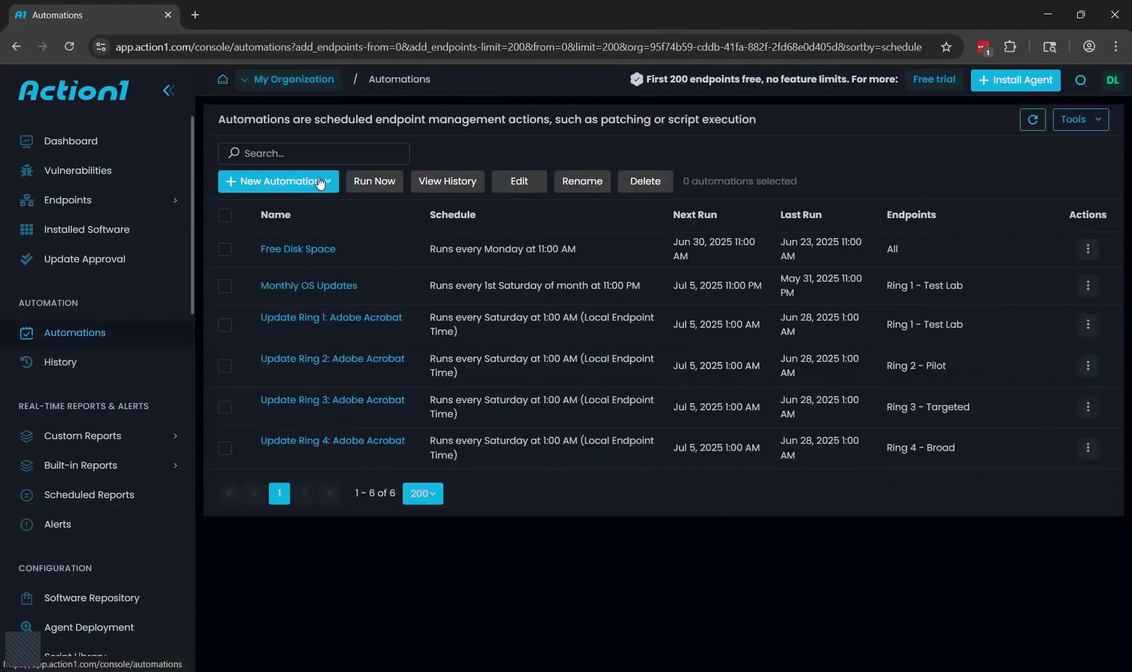
{"action": "left_click", "coordinate": [319, 183]}
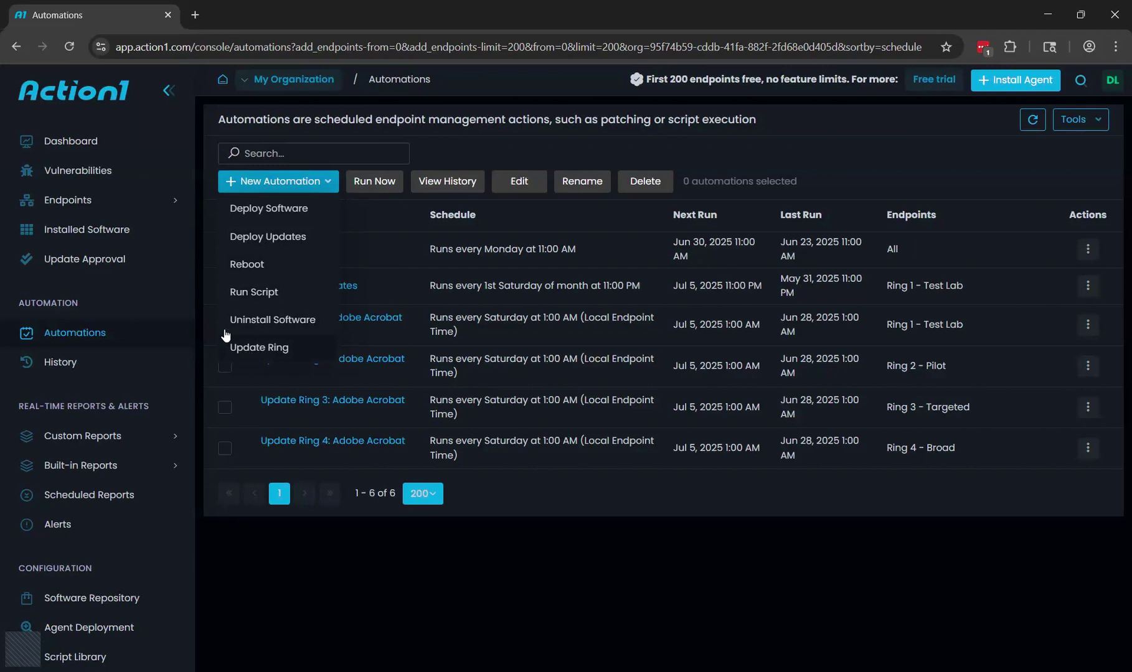
Expand Endpoints in the sidebar to list the four update ring groups.
{"action": "left_click", "coordinate": [167, 209]}
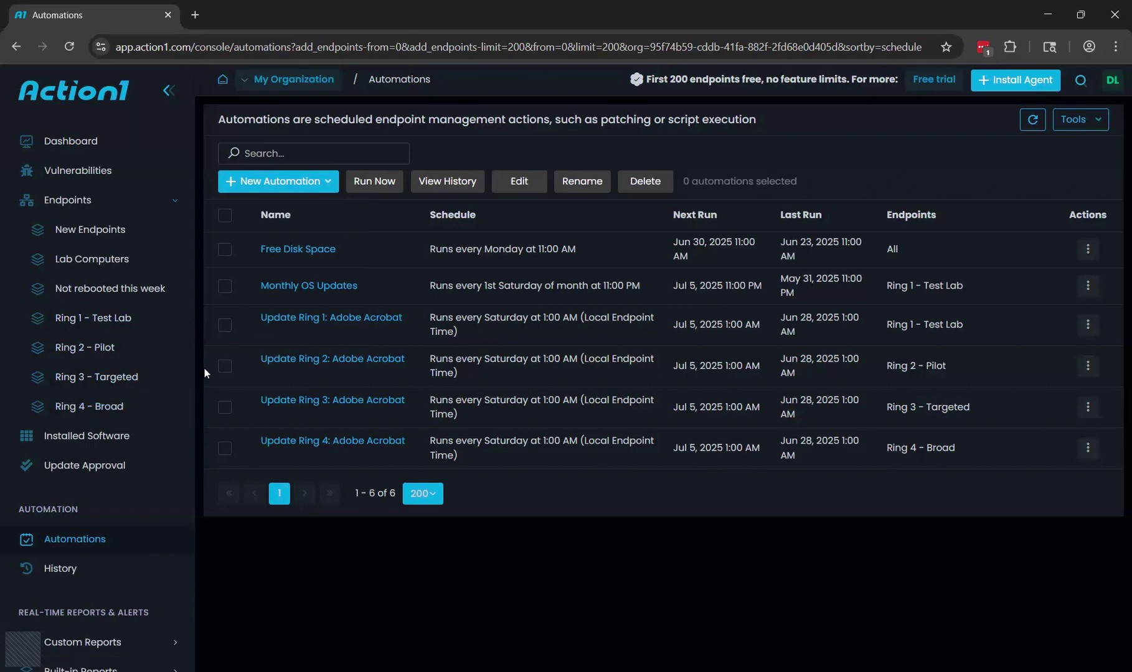
Open Update Ring 1: Adobe Acrobat and view its Applications and *Acrobat Reader* filters.
{"action": "left_click", "coordinate": [308, 336]}
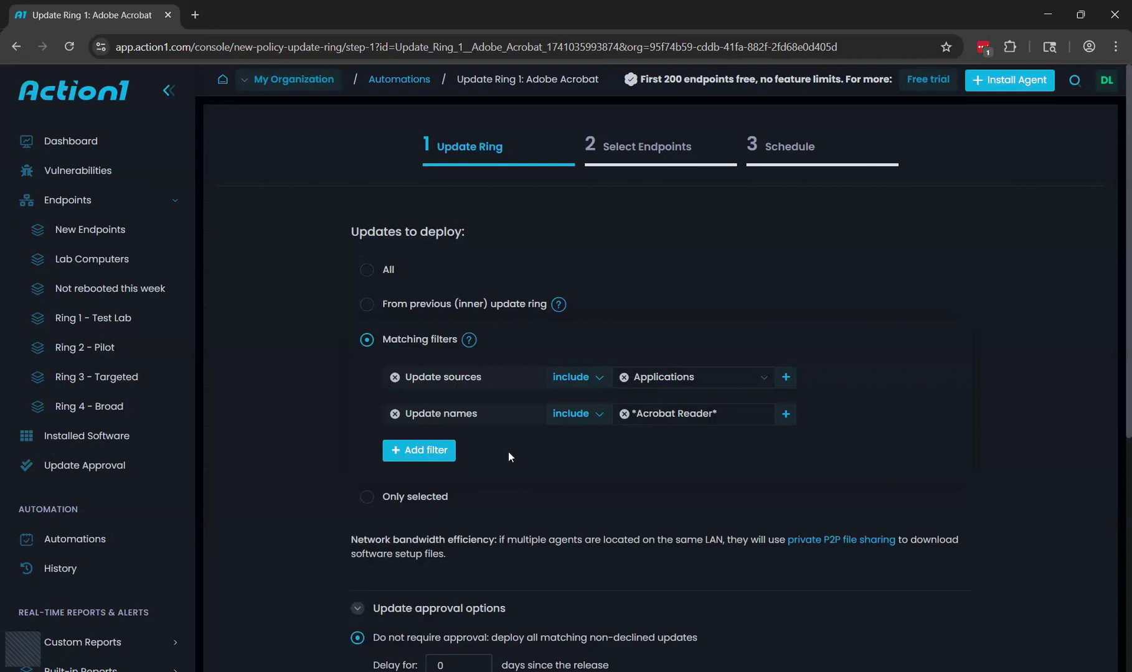
{"action": "scroll", "coordinate": [430, 567], "scroll_direction": "down", "scroll_amount": 1}
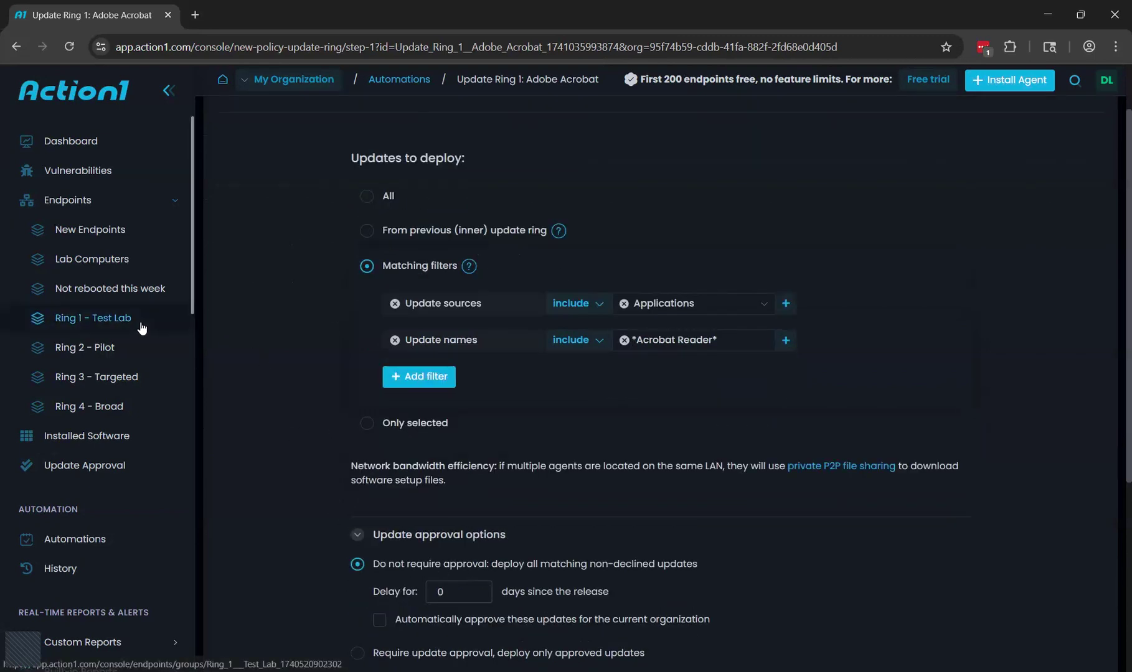
Return to Automations, review Update Ring 2: Adobe Acrobat, then go back to the list.
{"action": "left_click", "coordinate": [117, 539]}
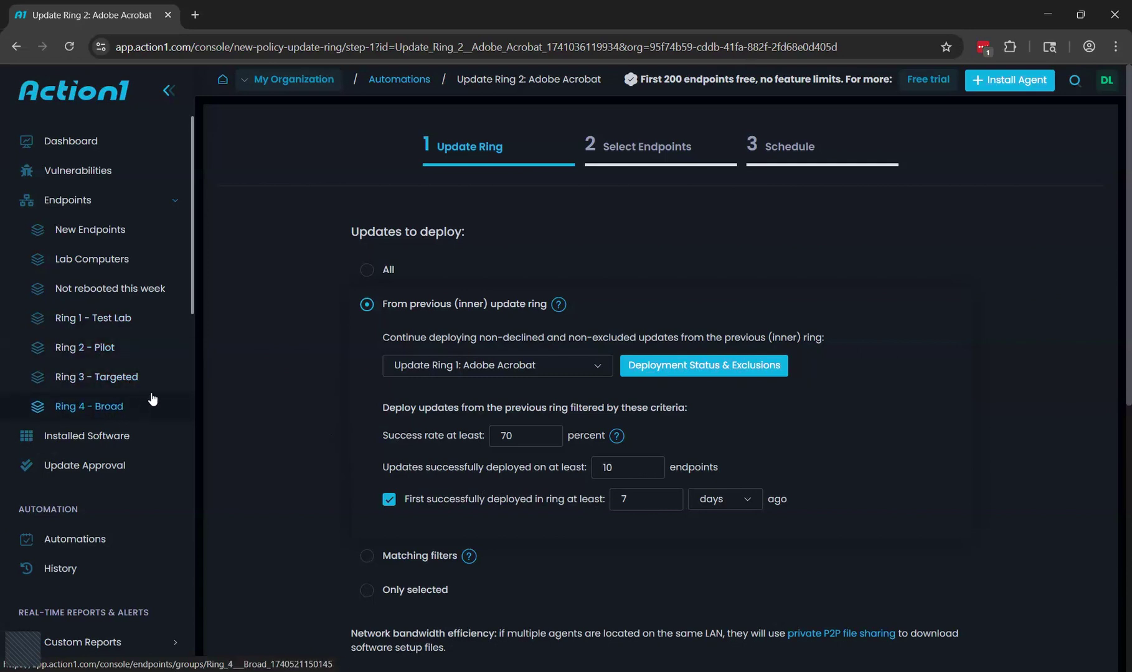
{"action": "left_click", "coordinate": [110, 540]}
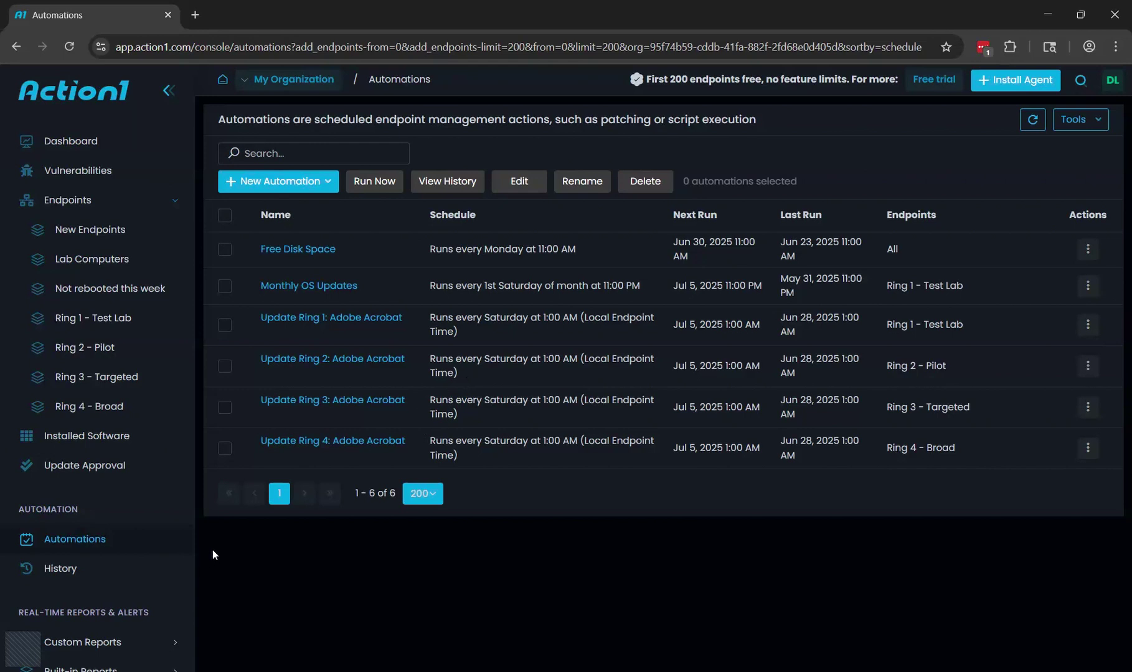
Open Automation History and the details of the Jun 23, 2025 Free Disk Space run.
{"action": "left_click", "coordinate": [97, 570]}
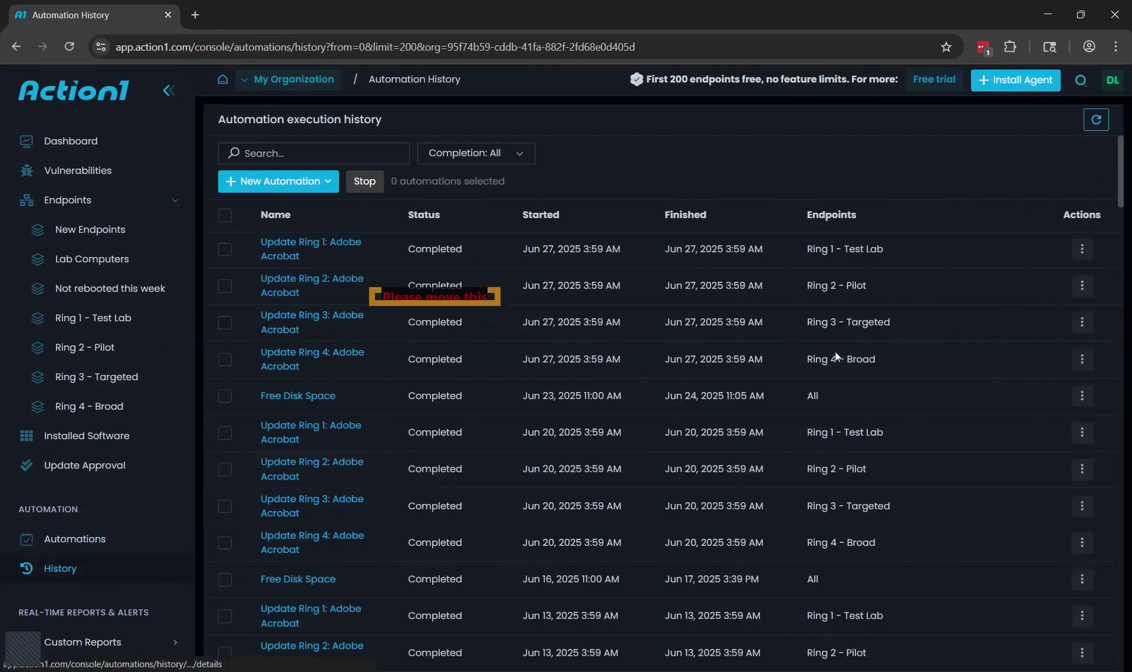
{"action": "left_click", "coordinate": [317, 399]}
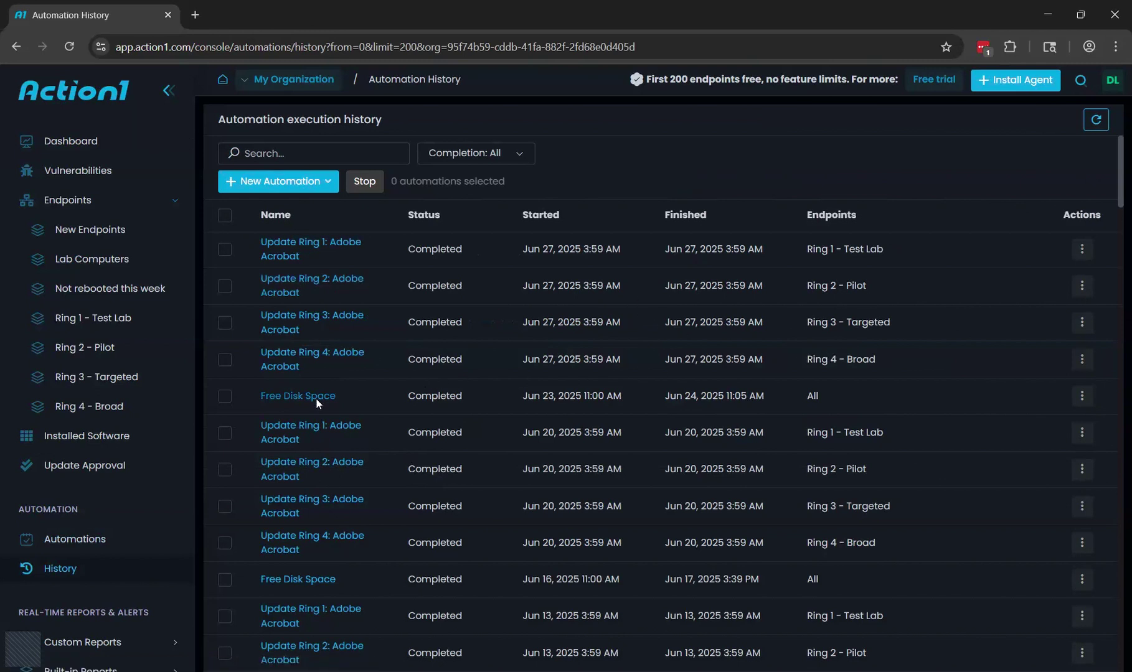